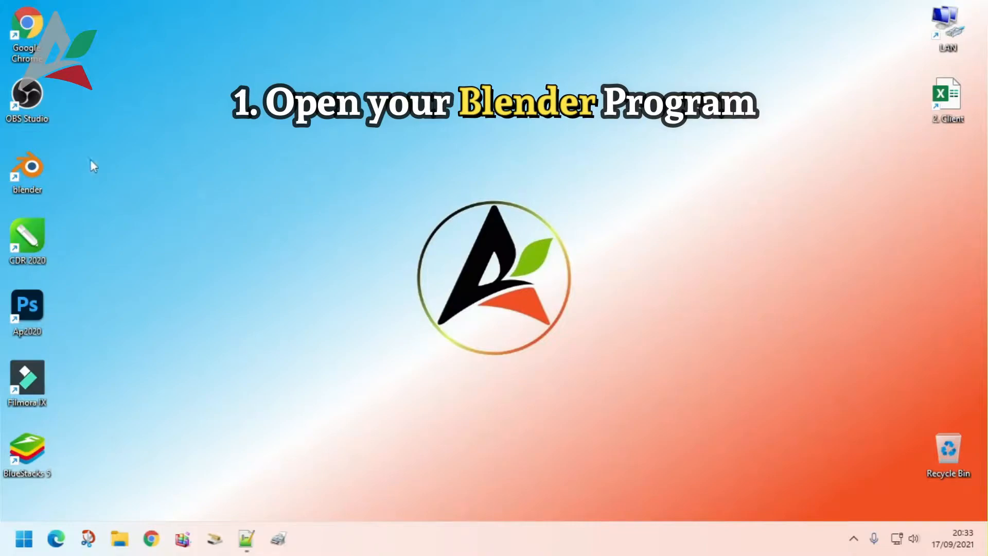
Step: Open Blender and create a new General file
{"action": "double_click", "coordinate": [34, 175]}
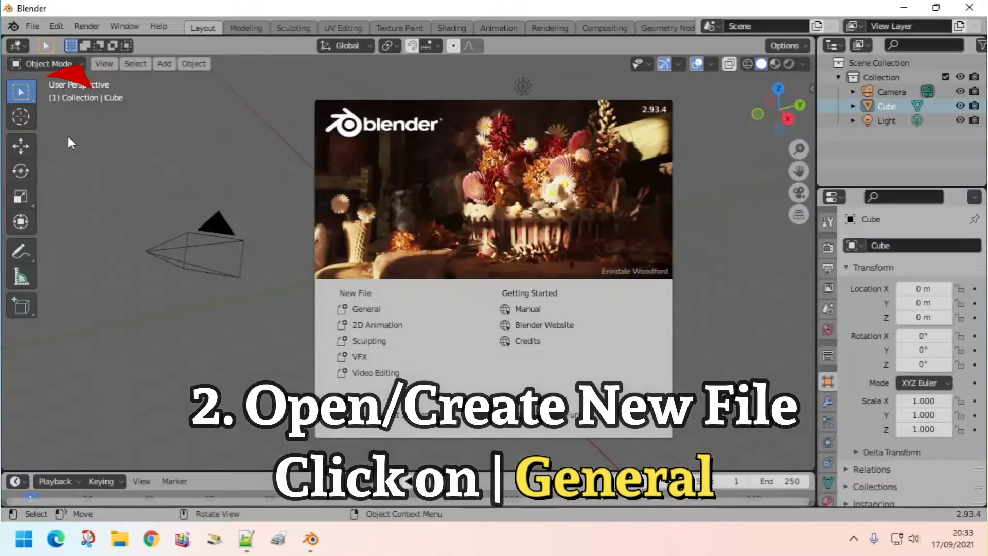
{"action": "left_click", "coordinate": [360, 309]}
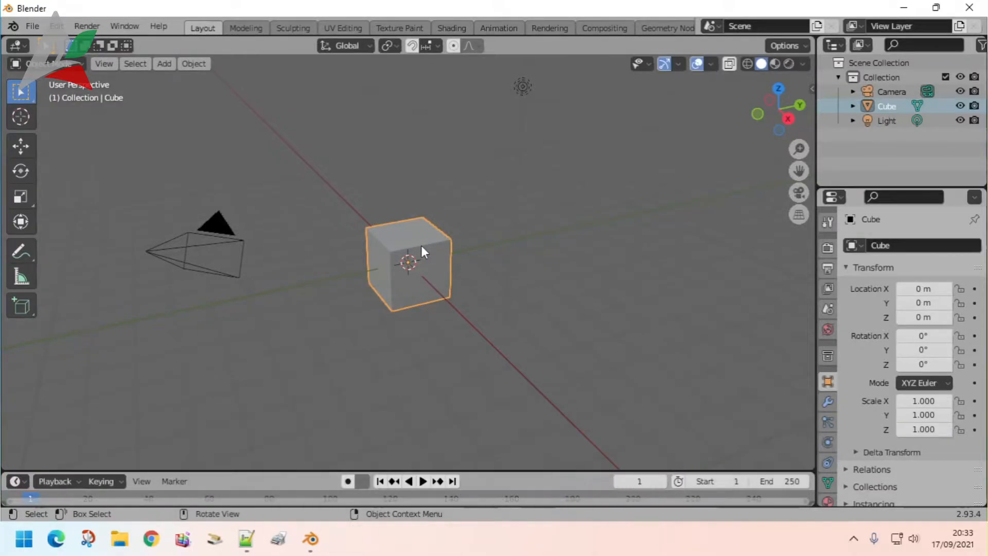
Step: Delete the default cube and add a Text object at the scene's origin
{"action": "middle_click_drag", "start_coordinate": [412, 266], "coordinate": [532, 352]}
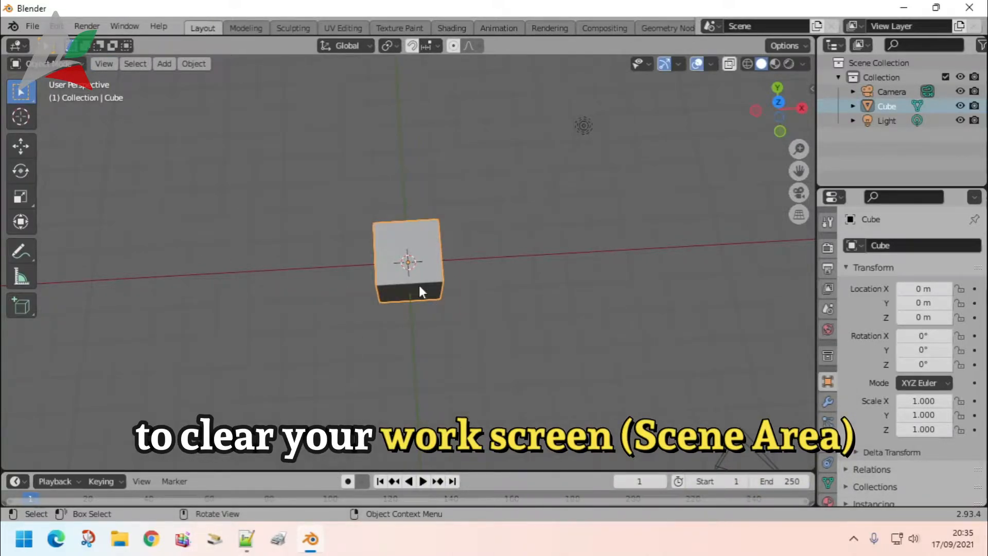
{"action": "key", "text": "Delete"}
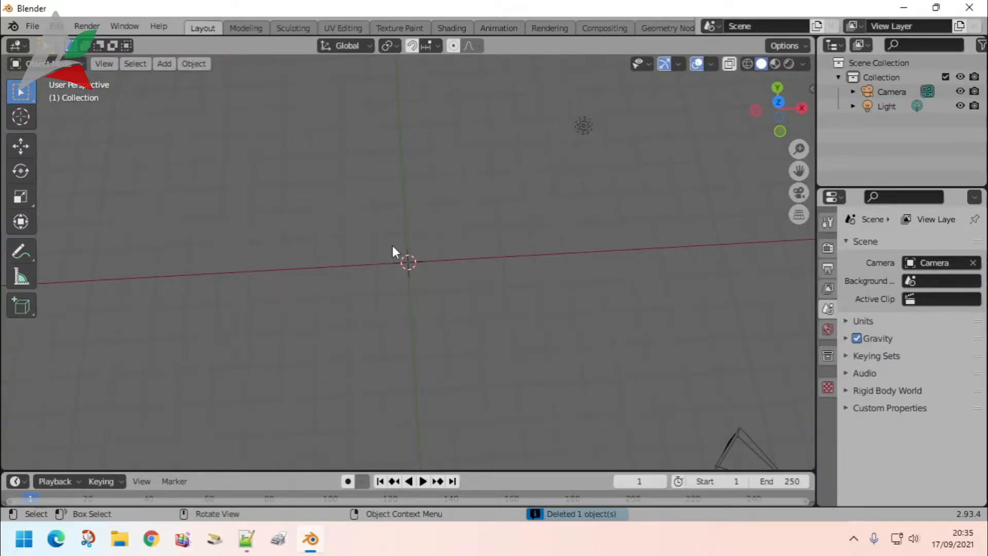
{"action": "left_click", "coordinate": [162, 64]}
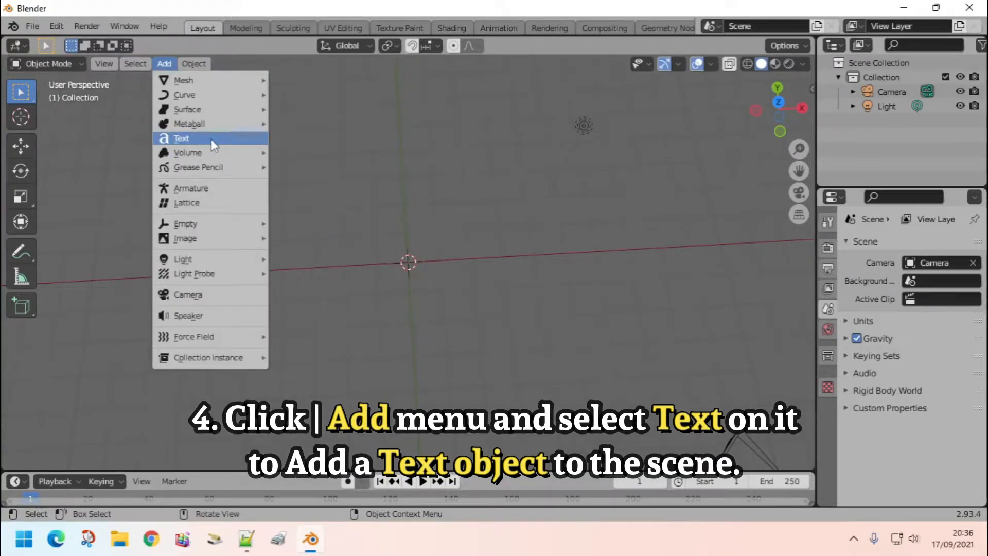
{"action": "left_click", "coordinate": [216, 144]}
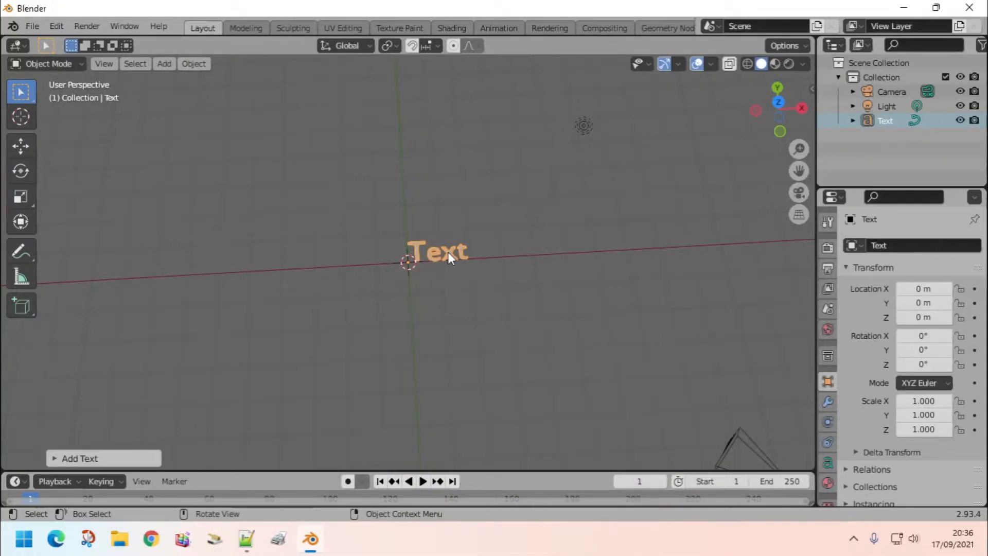
{"action": "left_click", "coordinate": [465, 251]}
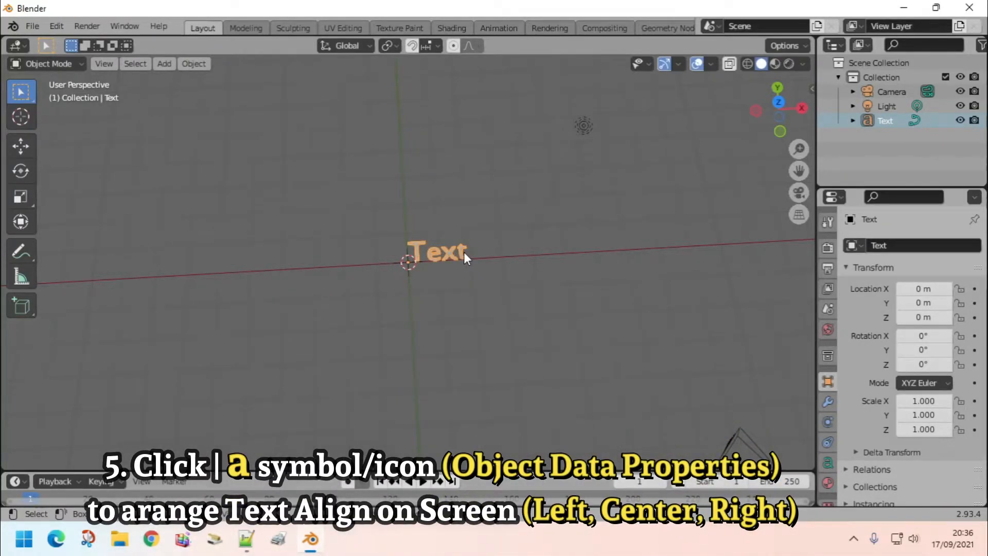
Step: Set the text object's paragraph alignment to Center both horizontally and vertically
{"action": "left_click", "coordinate": [833, 461]}
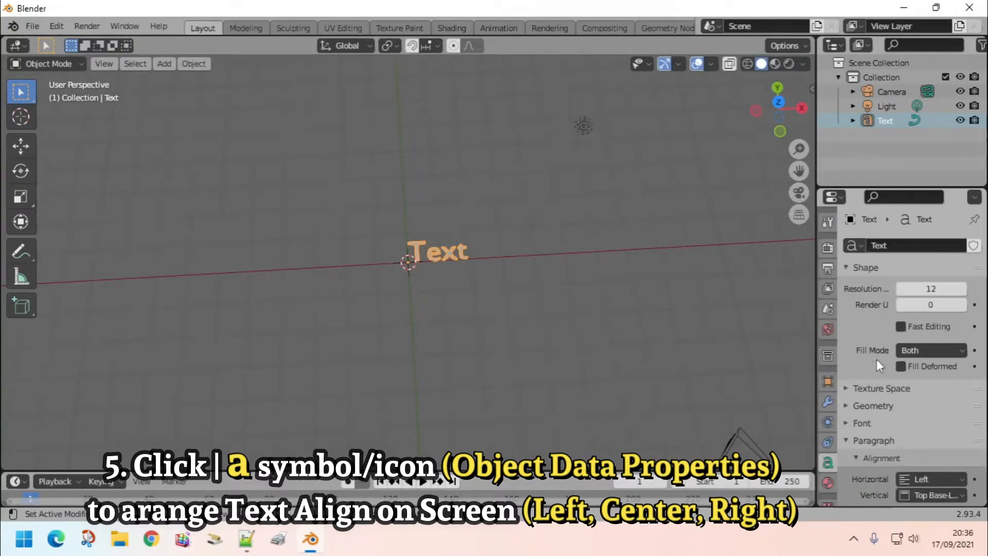
{"action": "left_click", "coordinate": [953, 478]}
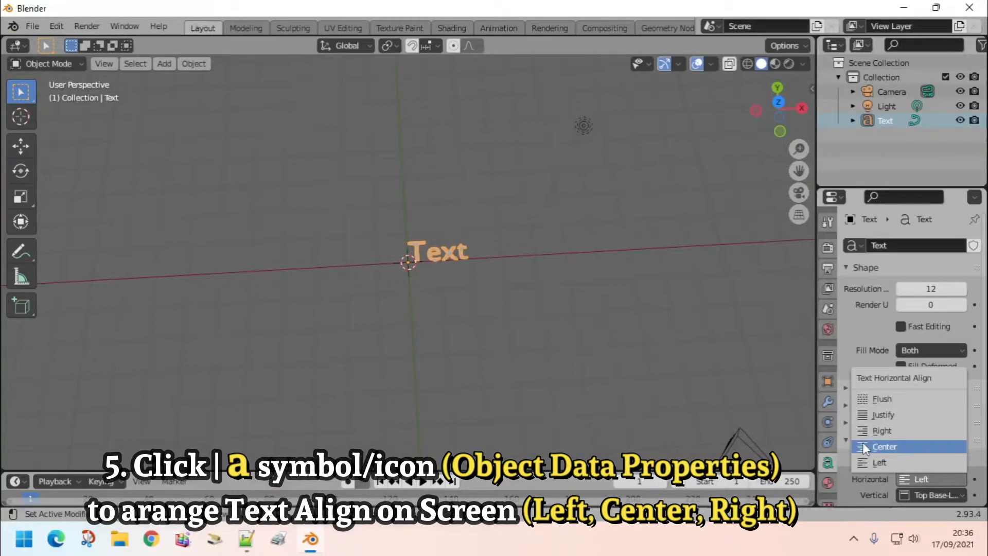
{"action": "left_click", "coordinate": [907, 446]}
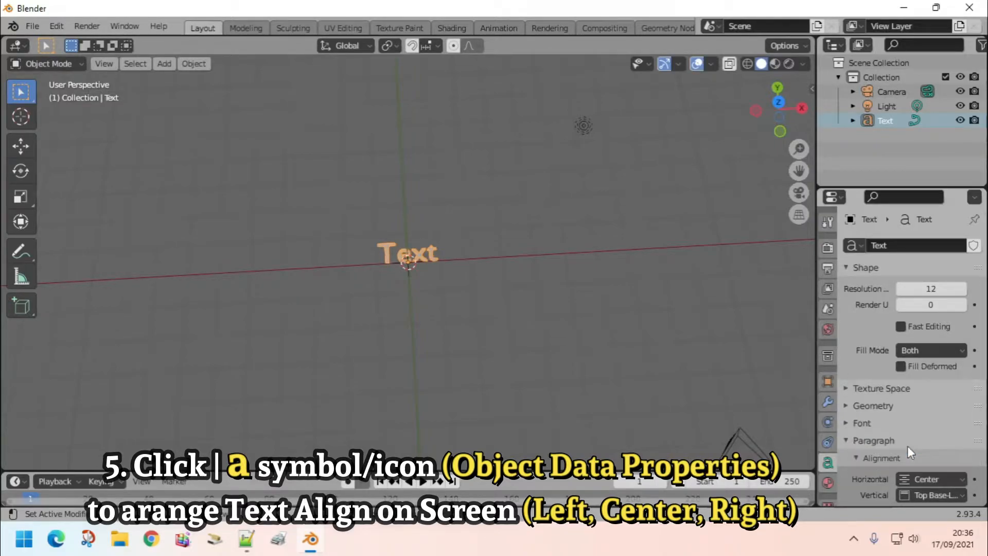
{"action": "left_click", "coordinate": [953, 495]}
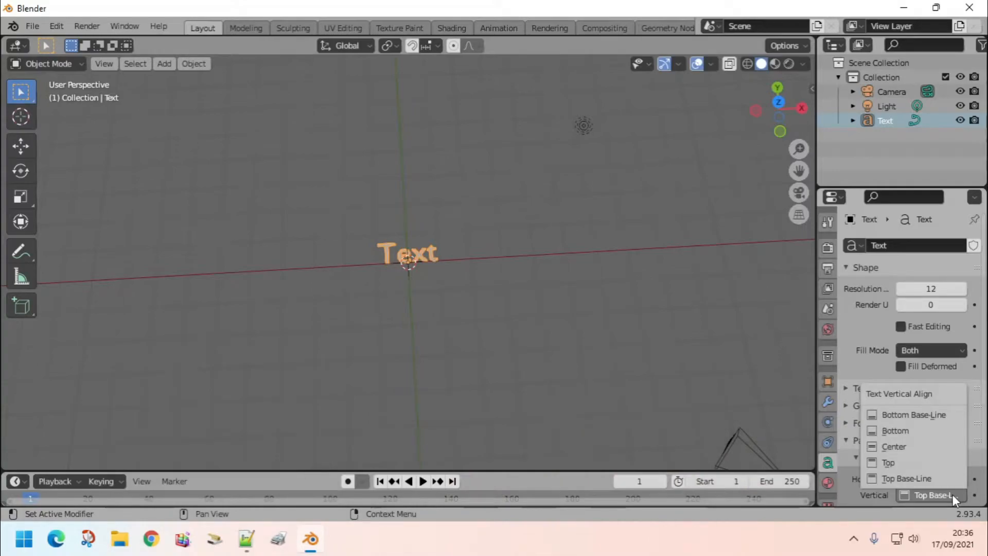
{"action": "left_click", "coordinate": [894, 448]}
Step: Show the text object up close from the Top orthographic viewpoint
{"action": "scroll", "coordinate": [402, 258], "scroll_direction": "up", "scroll_amount": 7}
{"action": "mouse_move", "coordinate": [416, 217]}
{"action": "middle_mouse_down"}
{"action": "mouse_move", "coordinate": [478, 205]}
{"action": "mouse_move", "coordinate": [405, 289]}
{"action": "mouse_move", "coordinate": [387, 276]}
{"action": "mouse_move", "coordinate": [416, 238]}
{"action": "mouse_move", "coordinate": [462, 240]}
{"action": "mouse_move", "coordinate": [412, 293]}
{"action": "mouse_move", "coordinate": [398, 271]}
{"action": "mouse_move", "coordinate": [419, 294]}
{"action": "mouse_move", "coordinate": [421, 223]}
{"action": "mouse_move", "coordinate": [412, 215]}
{"action": "middle_mouse_up"}
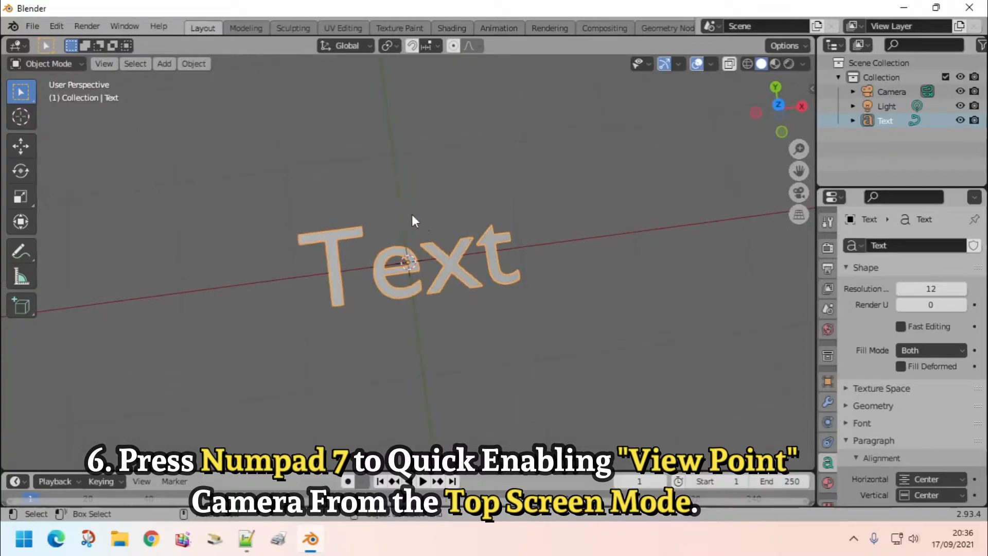
{"action": "left_click", "coordinate": [799, 193]}
{"action": "key", "text": "KP_7"}
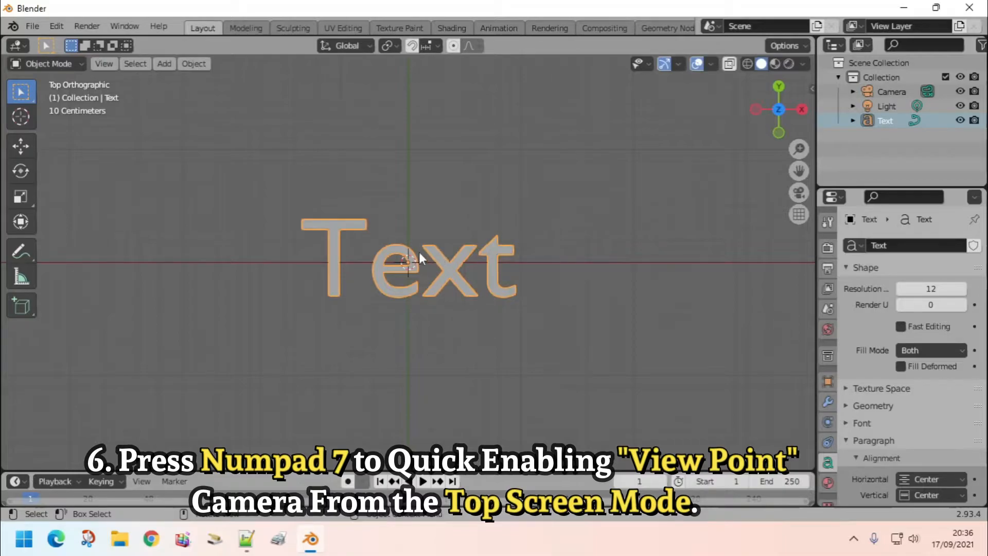
Step: Switch the scene to the Bottom viewpoint and return it to the Top viewpoint
{"action": "left_click", "coordinate": [104, 63]}
{"action": "mouse_move", "coordinate": [196, 230]}
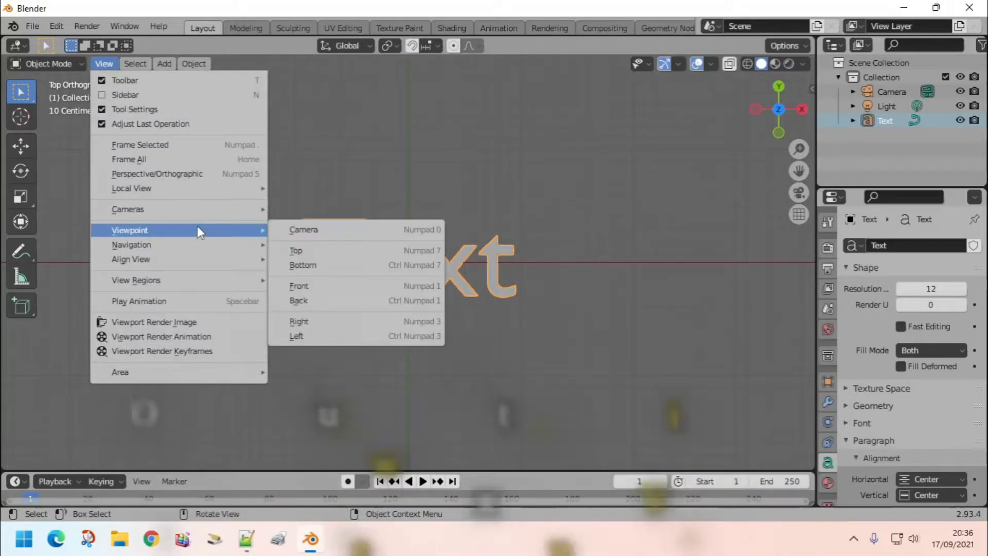
{"action": "left_click", "coordinate": [315, 265]}
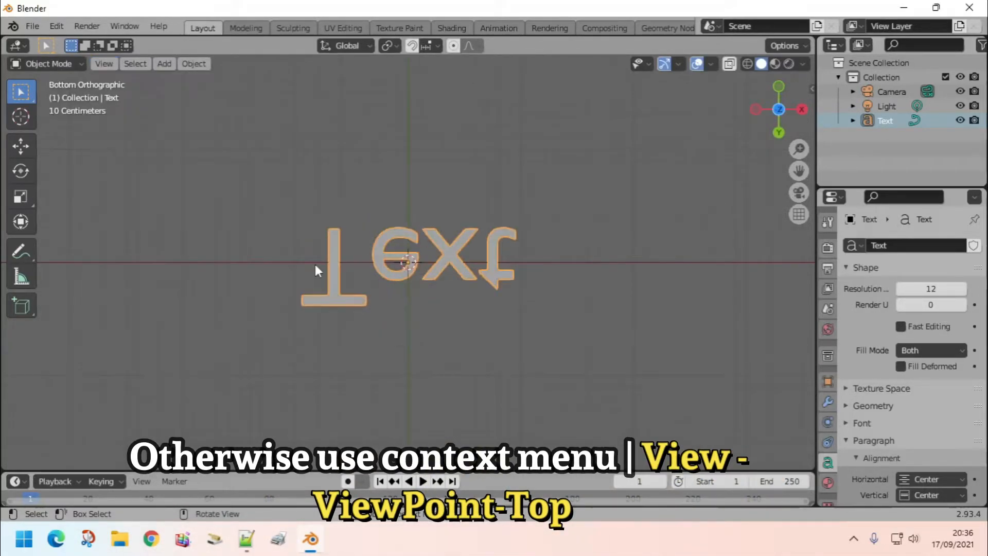
{"action": "left_click", "coordinate": [98, 64]}
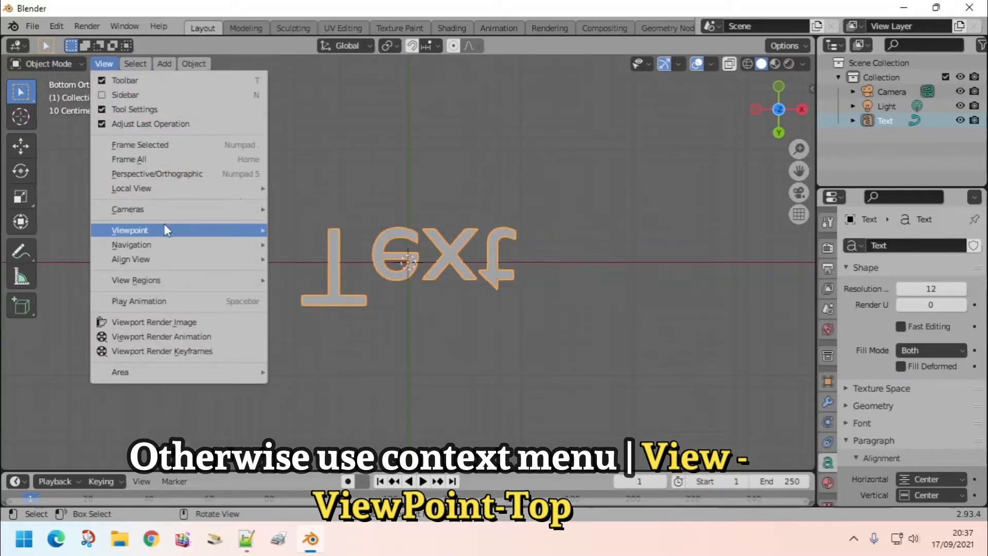
{"action": "mouse_move", "coordinate": [165, 226]}
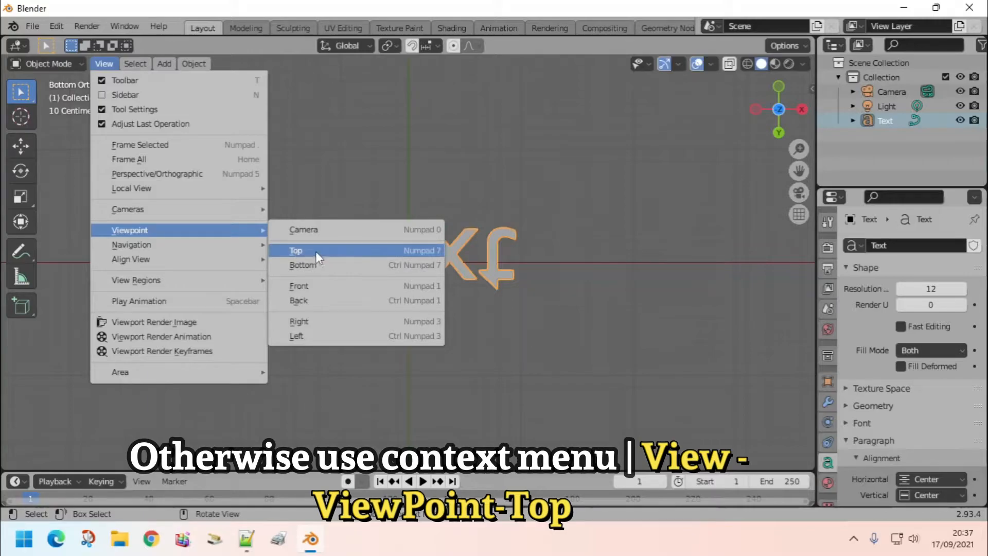
{"action": "left_click", "coordinate": [354, 254]}
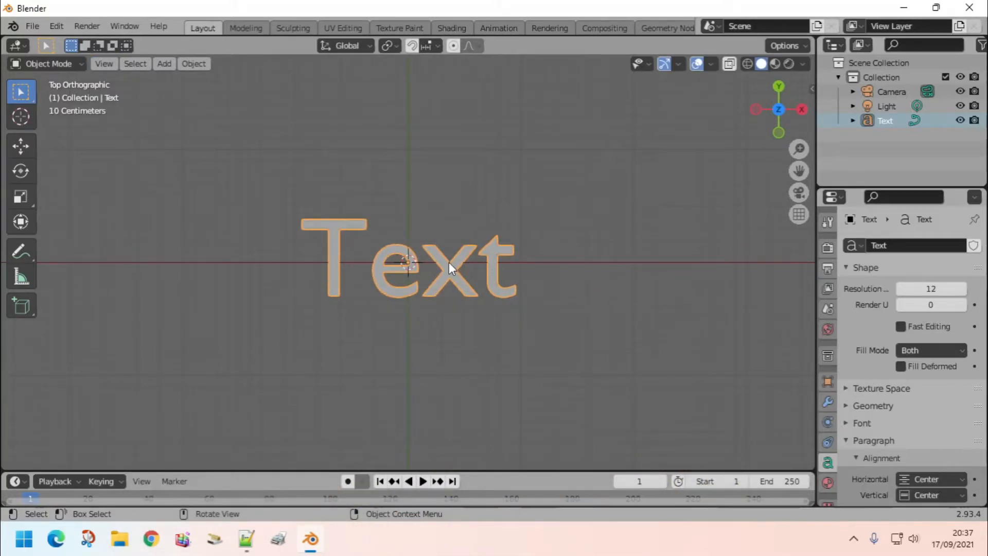
Step: Toggle the text object repeatedly between Edit Mode and Object Mode, expanding its entry in the outliner
{"action": "key", "text": "Tab"}
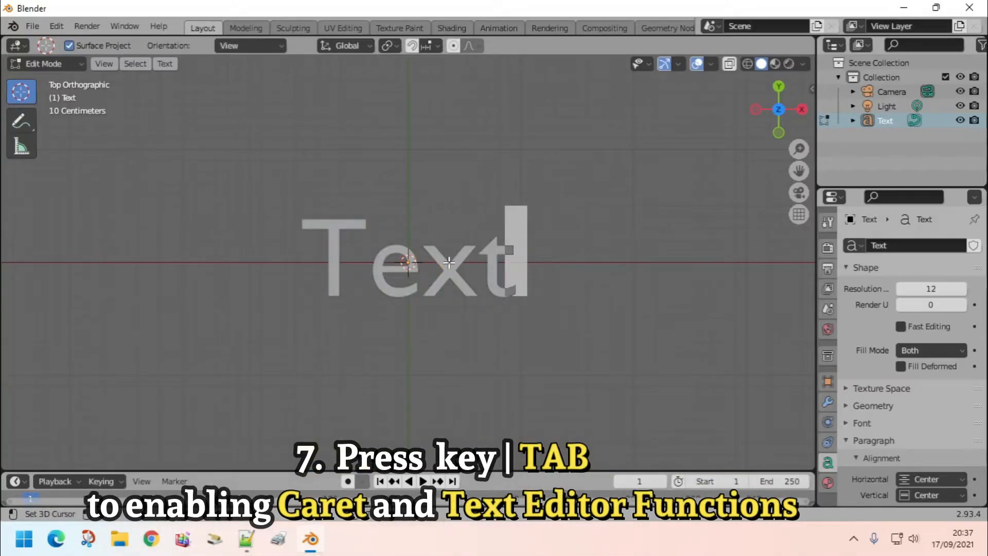
{"action": "key", "text": "Tab"}
{"action": "key", "text": "Tab"}
{"action": "key", "text": "Tab"}
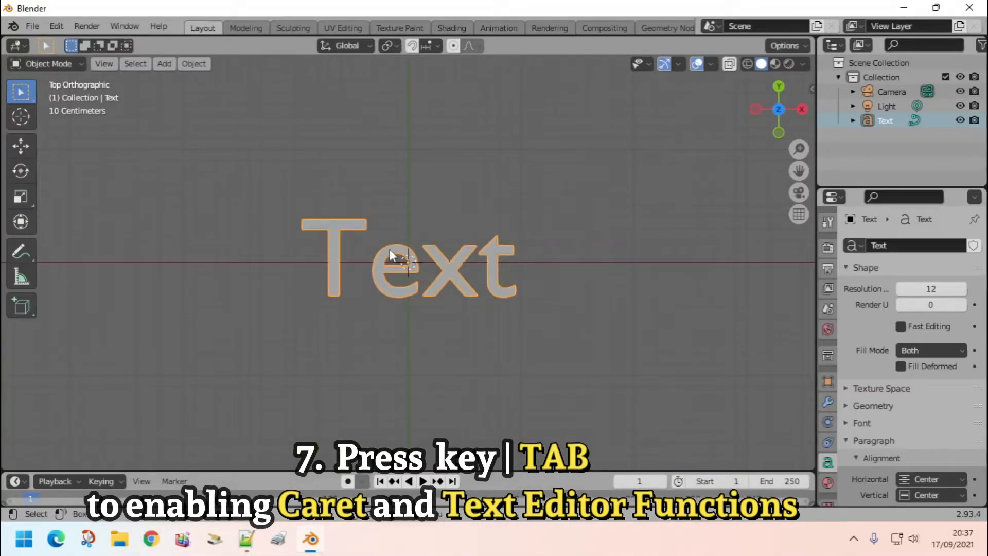
{"action": "key", "text": "Tab"}
{"action": "key", "text": "Tab"}
{"action": "key", "text": "Tab"}
{"action": "key", "text": "Tab"}
{"action": "left_click", "coordinate": [42, 63]}
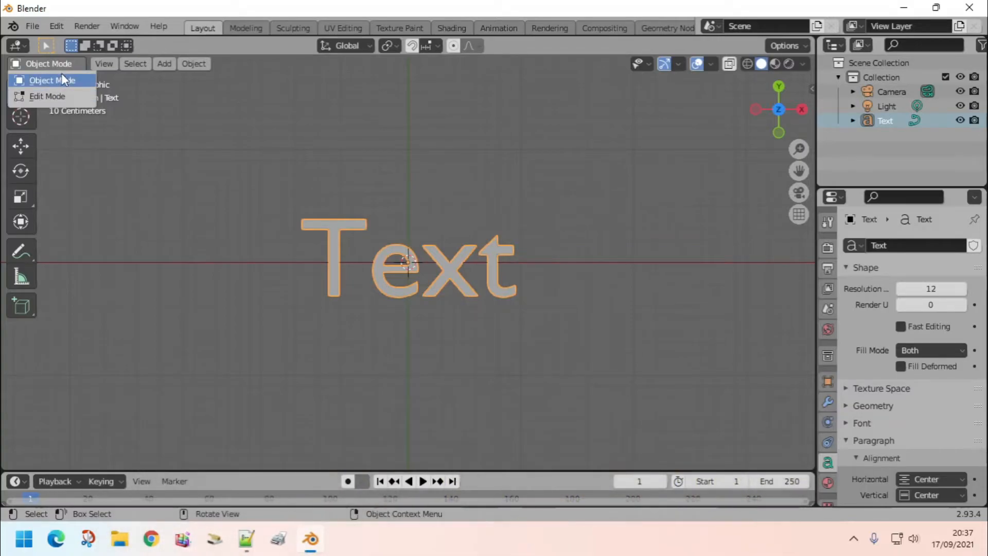
{"action": "key", "text": "Tab"}
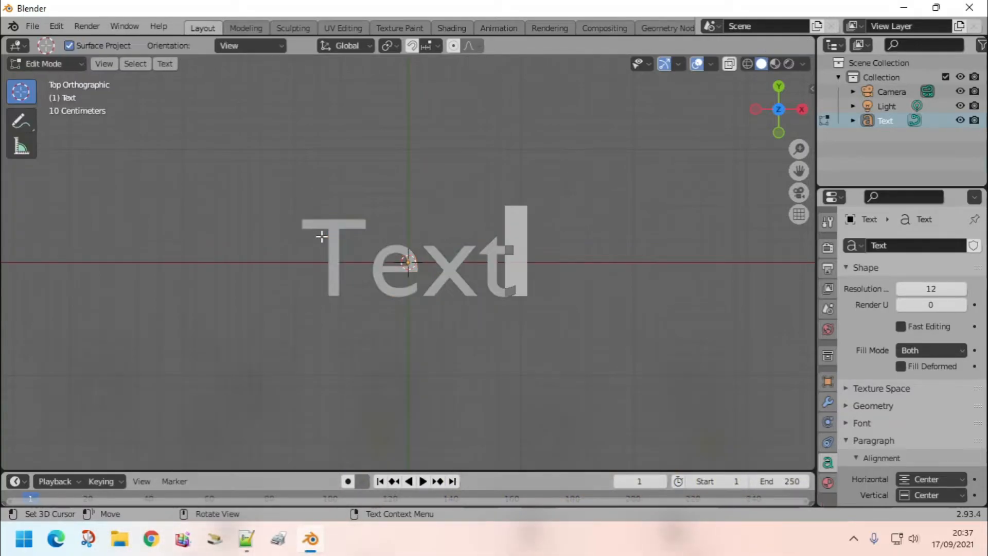
{"action": "key", "text": "Tab"}
{"action": "key", "text": "Tab"}
{"action": "key", "text": "Tab"}
{"action": "key", "text": "Tab"}
{"action": "key", "text": "Tab"}
{"action": "key", "text": "Tab"}
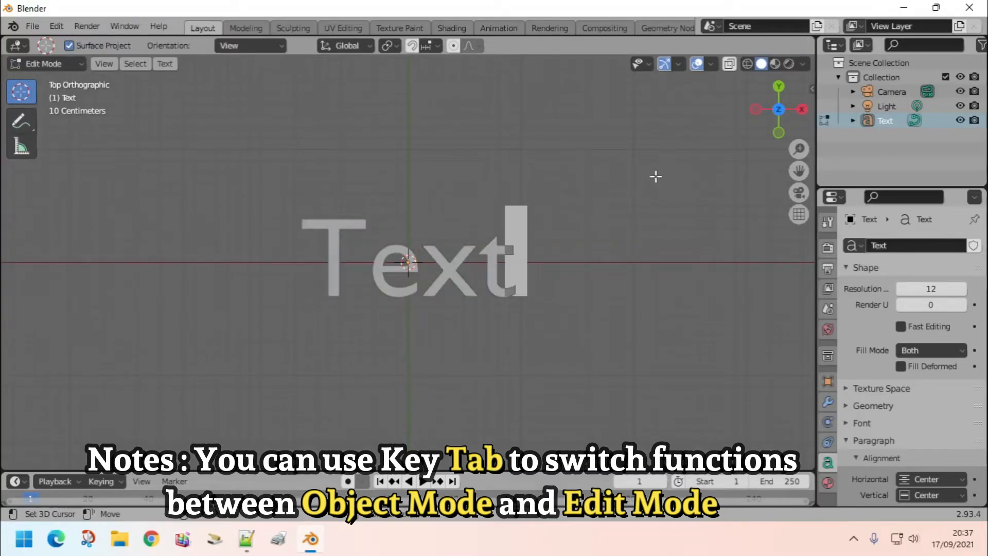
{"action": "left_click", "coordinate": [853, 120]}
{"action": "key", "text": "Tab"}
{"action": "key", "text": "Tab"}
{"action": "key", "text": "Tab"}
{"action": "key", "text": "Tab"}
{"action": "key", "text": "Tab"}
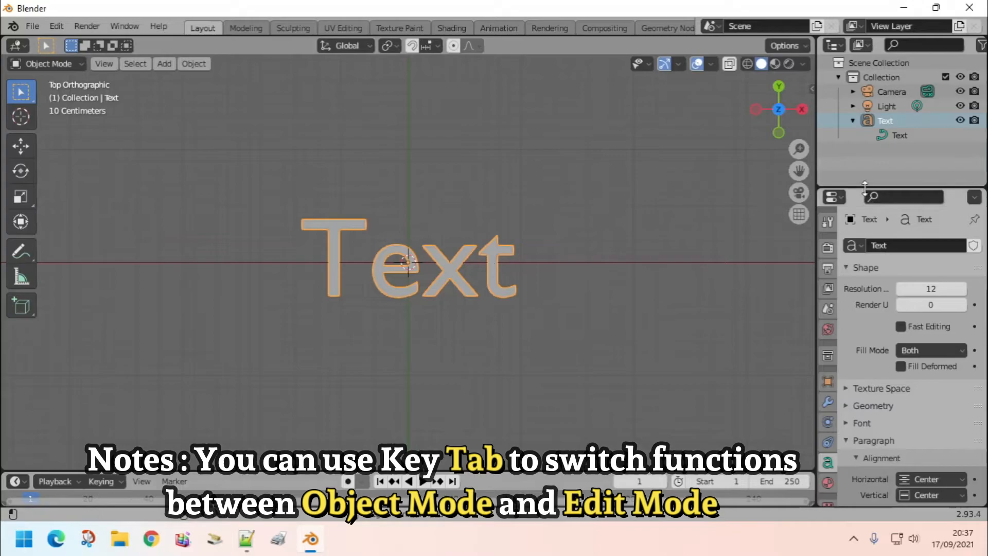
{"action": "key", "text": "Tab"}
{"action": "key", "text": "Tab"}
{"action": "key", "text": "Tab"}
{"action": "key", "text": "Tab"}
{"action": "key", "text": "Tab"}
{"action": "key", "text": "Tab"}
{"action": "key", "text": "Tab"}
{"action": "key", "text": "Tab"}
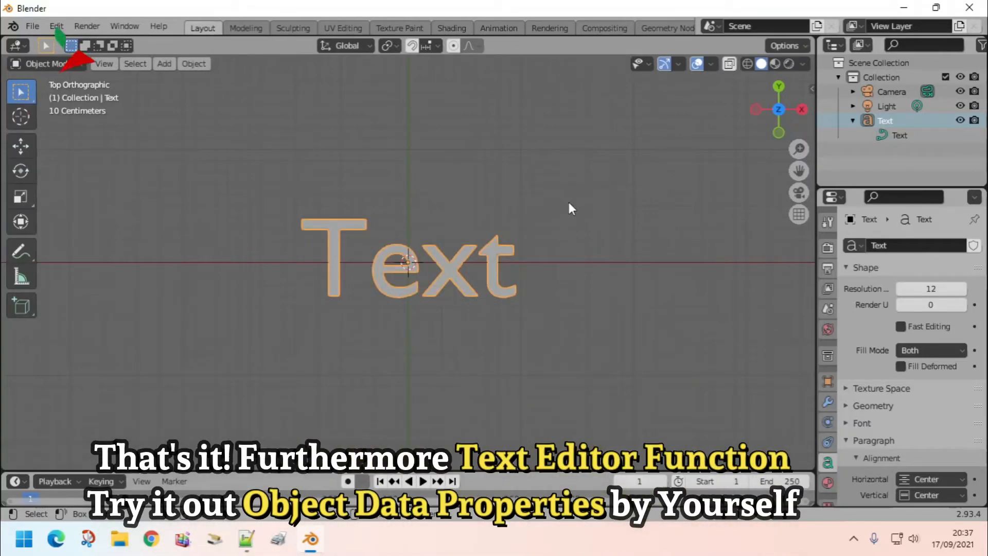
Step: Replace the text object's content with "ANNOER KOMPUTER" in Edit Mode
{"action": "key", "text": "Tab"}
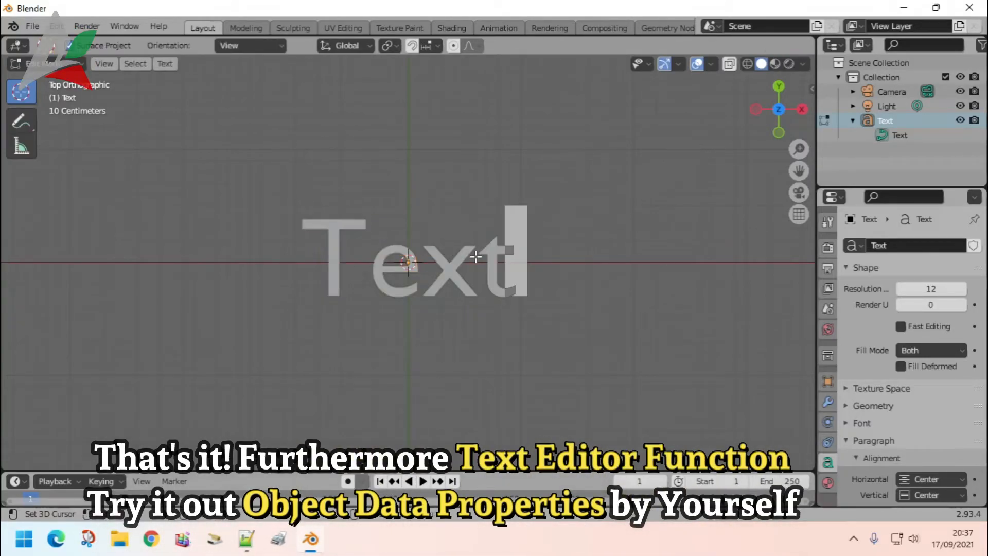
{"action": "key", "text": "BackSpace"}
{"action": "key", "text": "BackSpace"}
{"action": "key", "text": "BackSpace"}
{"action": "key", "text": "BackSpace"}
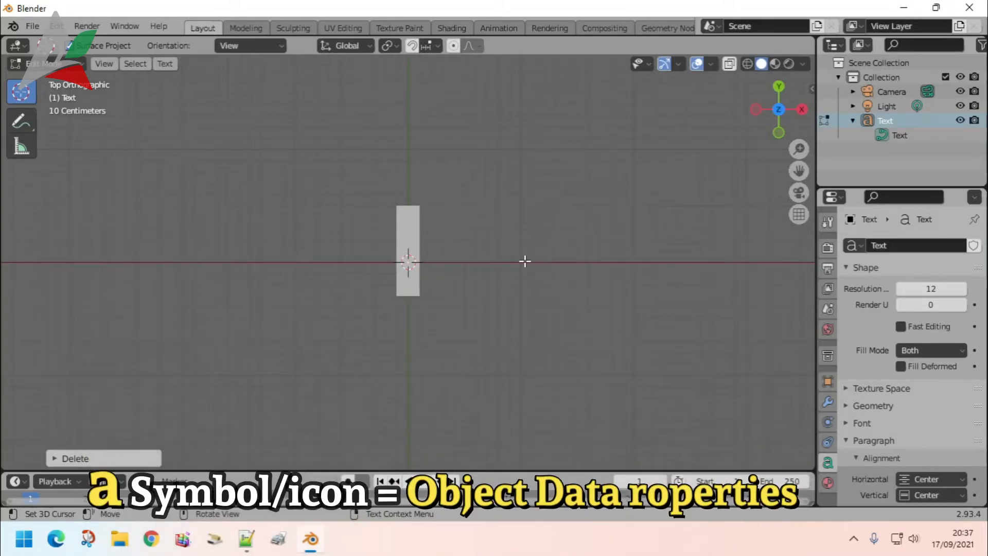
{"action": "type", "text": "ANNOER"}
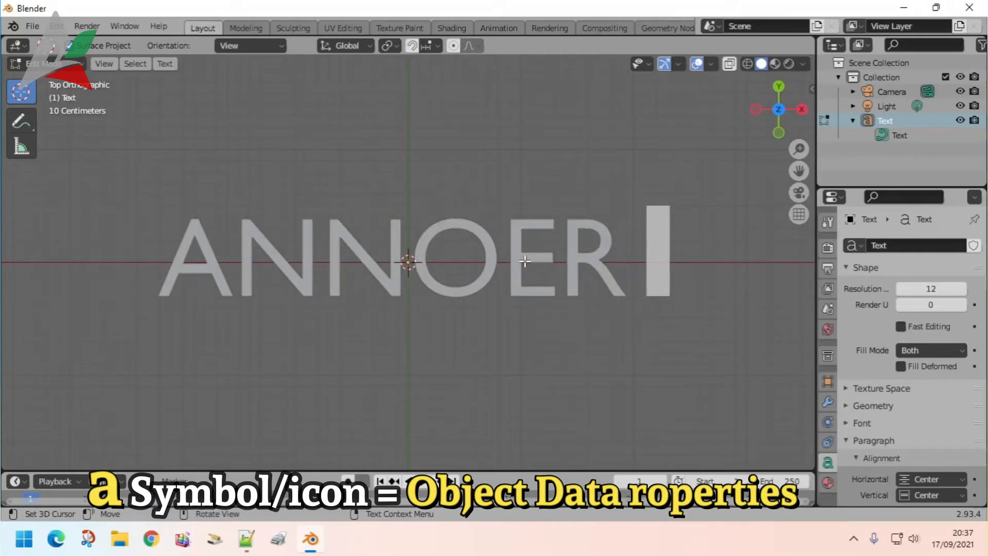
{"action": "type", "text": " KOMP"}
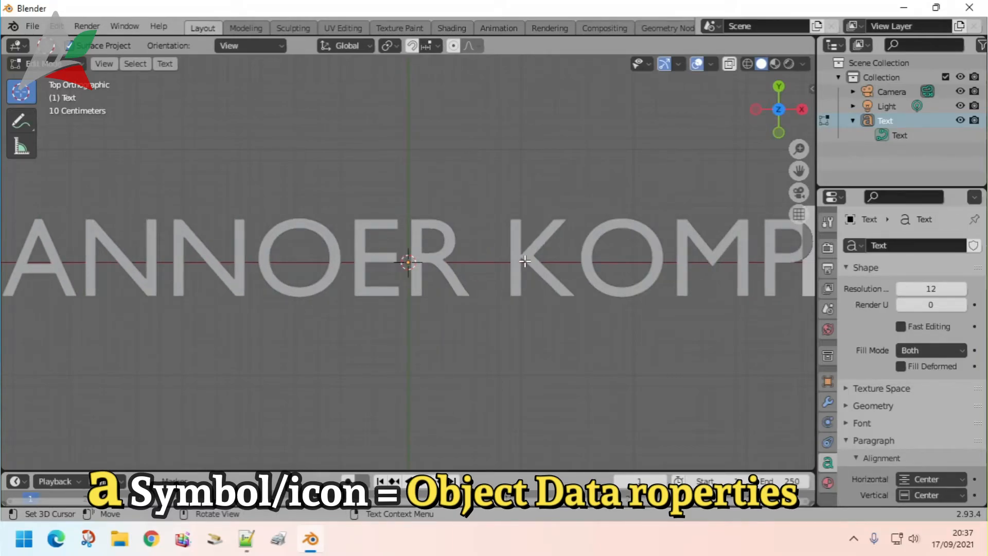
{"action": "type", "text": "UT"}
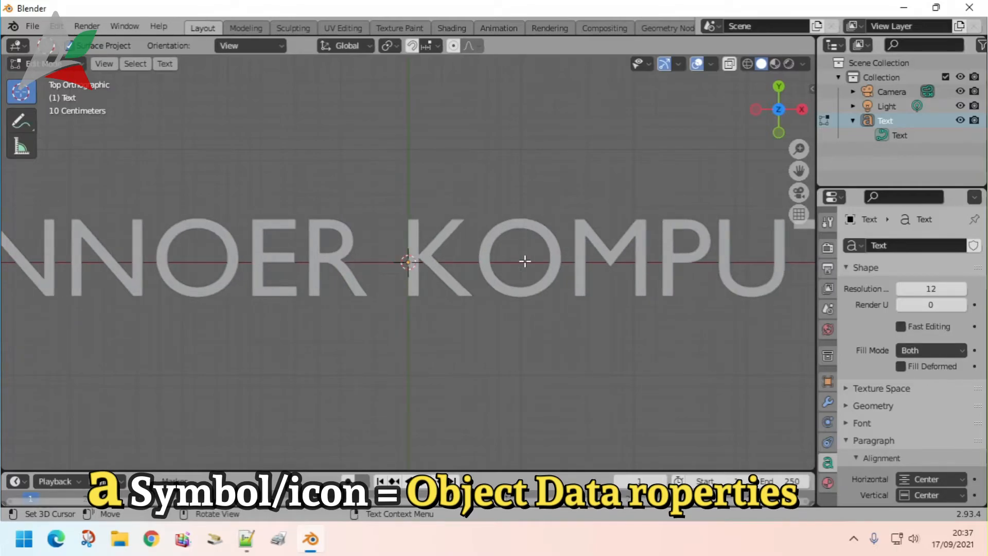
{"action": "scroll", "coordinate": [525, 261], "scroll_direction": "down", "scroll_amount": 2}
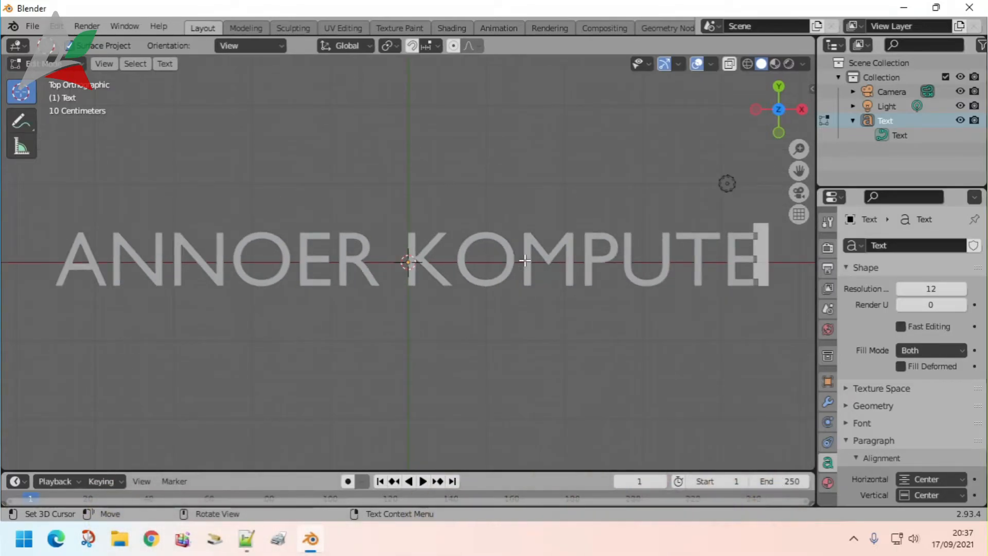
{"action": "type", "text": "R"}
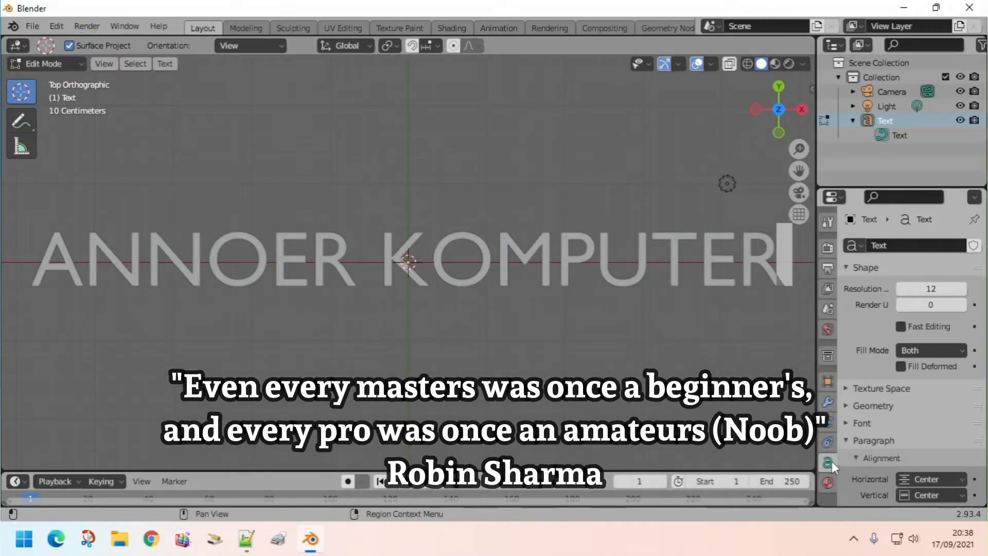
Step: Extrude the text geometry by 0.17 m in the object data properties
{"action": "scroll", "coordinate": [926, 449], "scroll_direction": "down", "scroll_amount": 1}
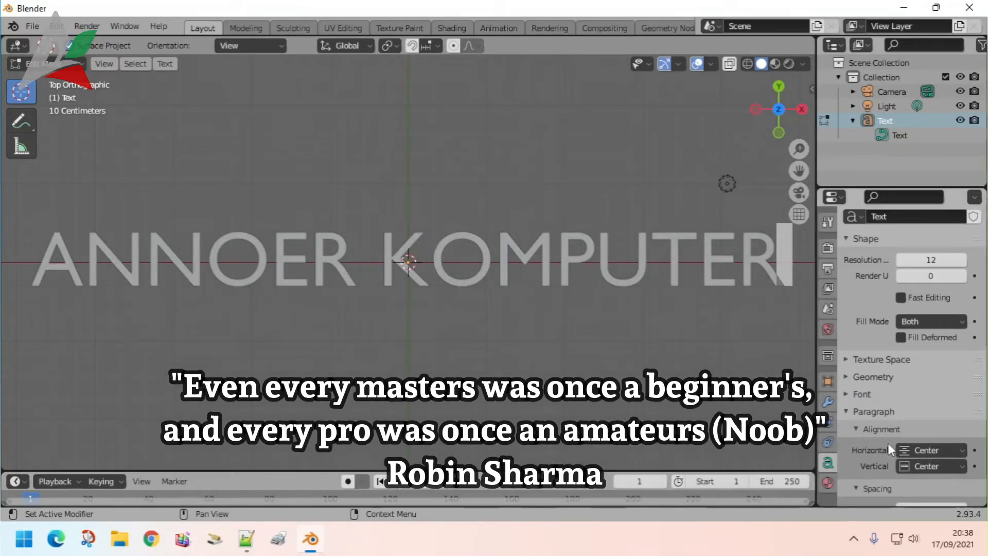
{"action": "left_click", "coordinate": [874, 382]}
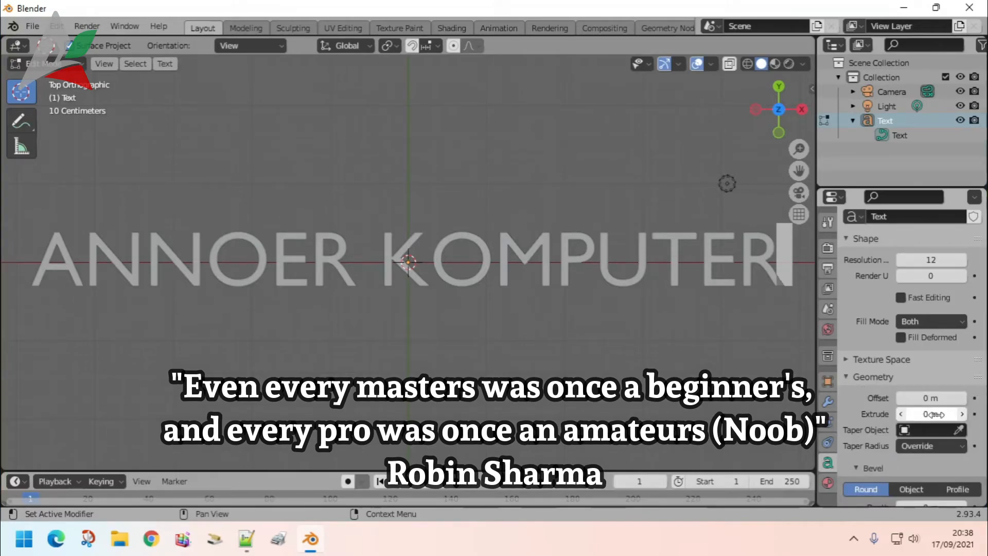
{"action": "left_click_drag", "start_coordinate": [932, 415], "coordinate": [952, 414]}
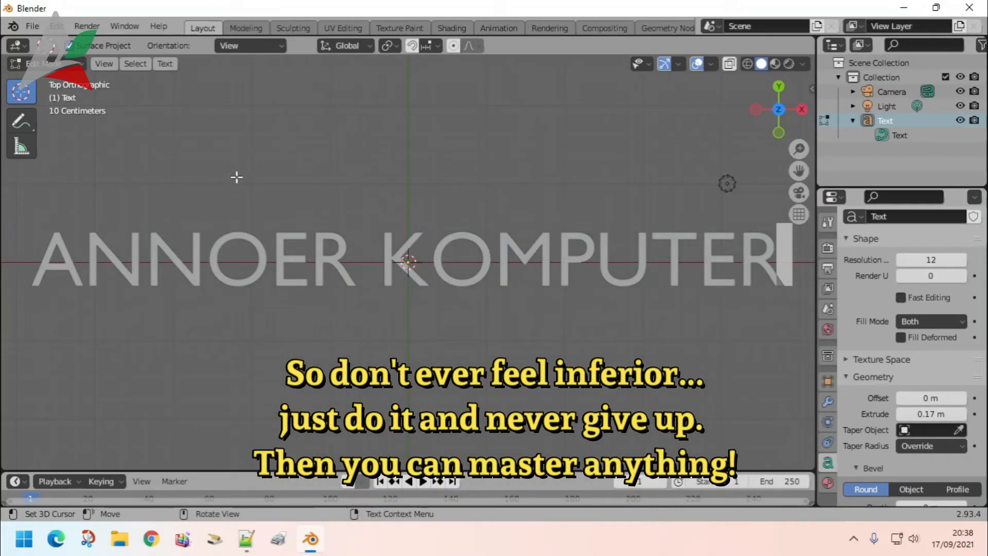
Step: Return the text object to Object Mode and switch the scene to the Camera viewpoint
{"action": "key", "text": "Tab"}
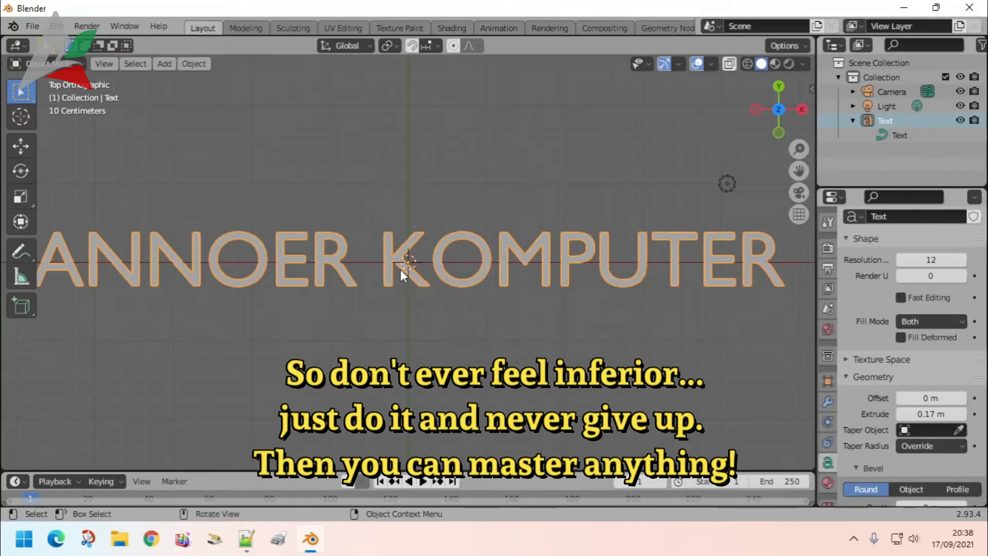
{"action": "left_click", "coordinate": [76, 64]}
{"action": "left_click", "coordinate": [76, 64]}
{"action": "left_click", "coordinate": [106, 64]}
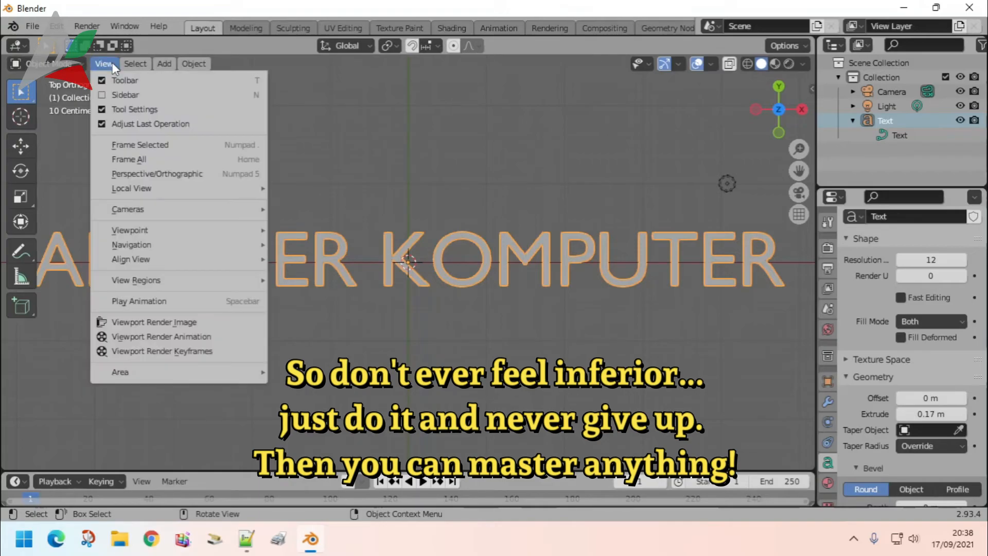
{"action": "mouse_move", "coordinate": [205, 229]}
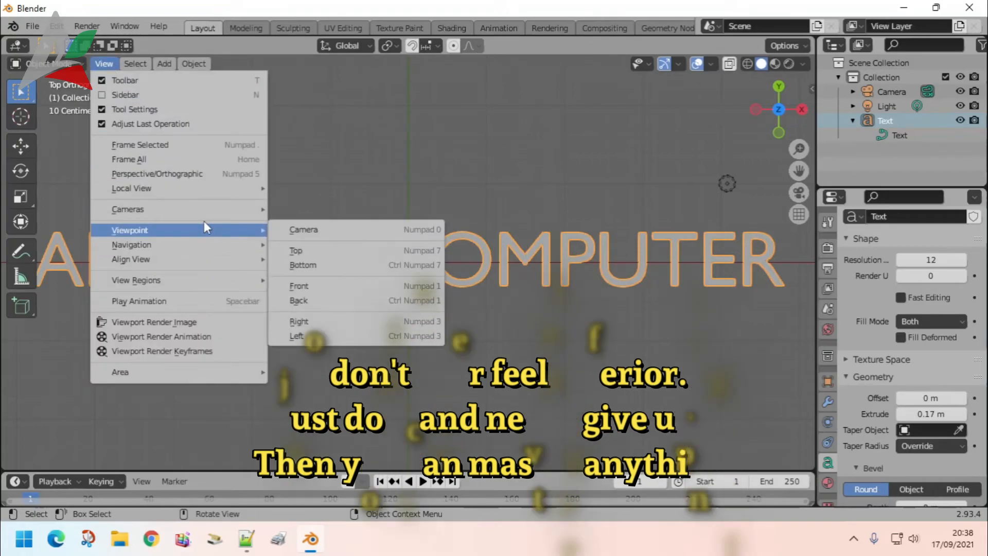
{"action": "left_click", "coordinate": [312, 231]}
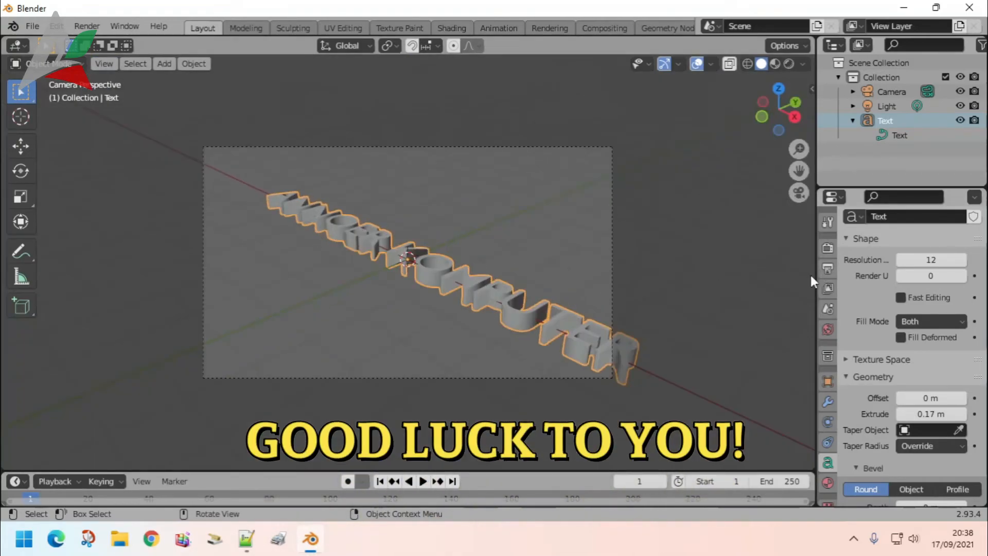
Step: Set the text geometry's extrusion to 0.12 m and leave the camera view for the top orthographic view
{"action": "left_click_drag", "start_coordinate": [935, 414], "coordinate": [915, 414]}
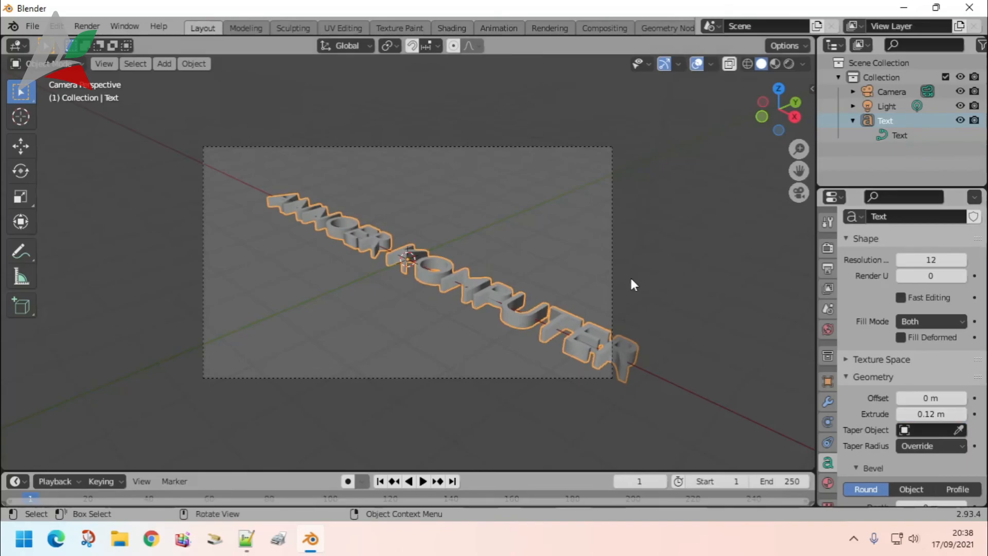
{"action": "left_click", "coordinate": [799, 193]}
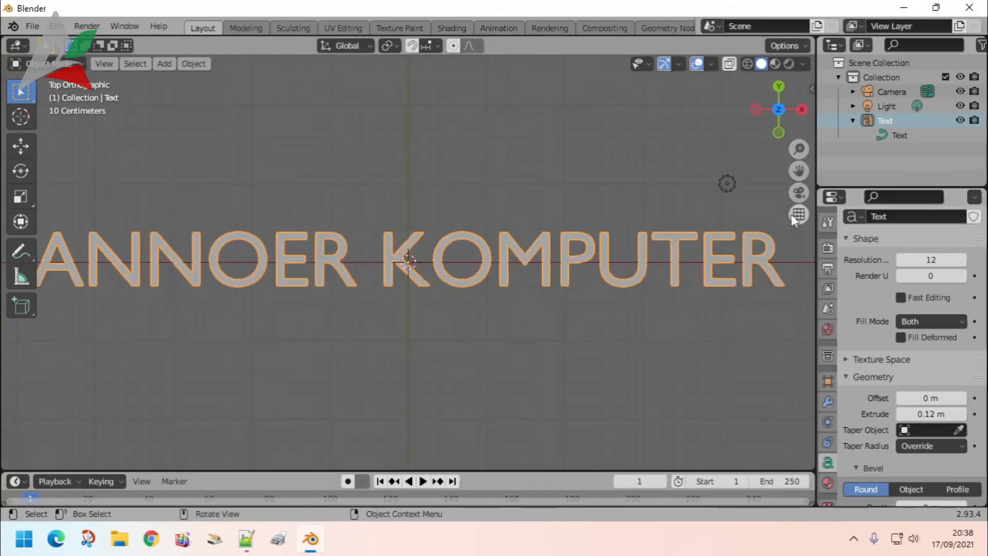